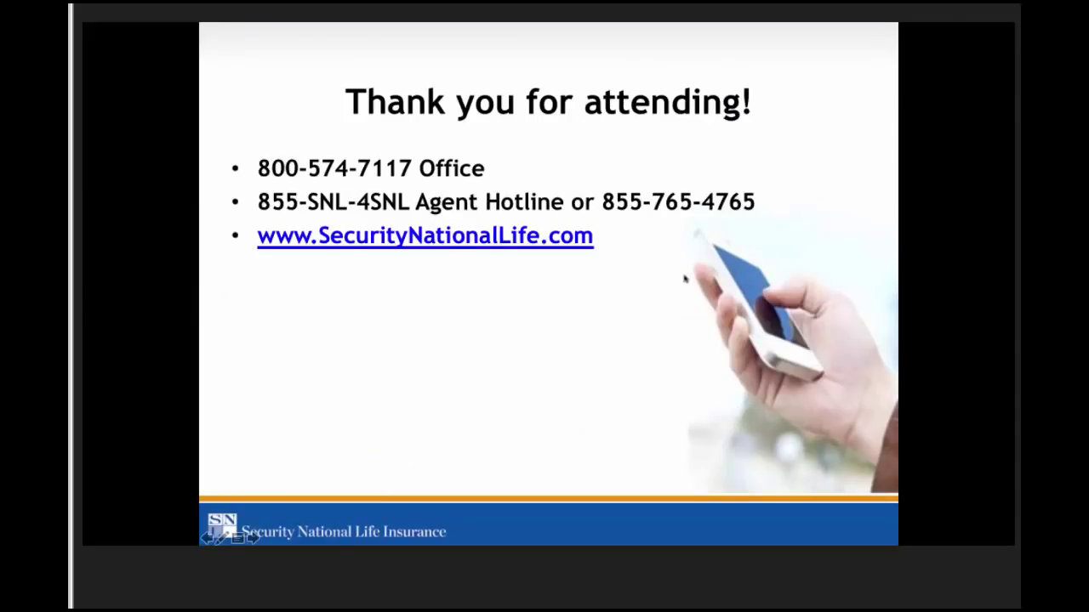
- End the slide show, switch to the SNL Rate Calculator browser window and open the SSP Preferred product under Final Expense
{"action": "key", "text": "Escape"}
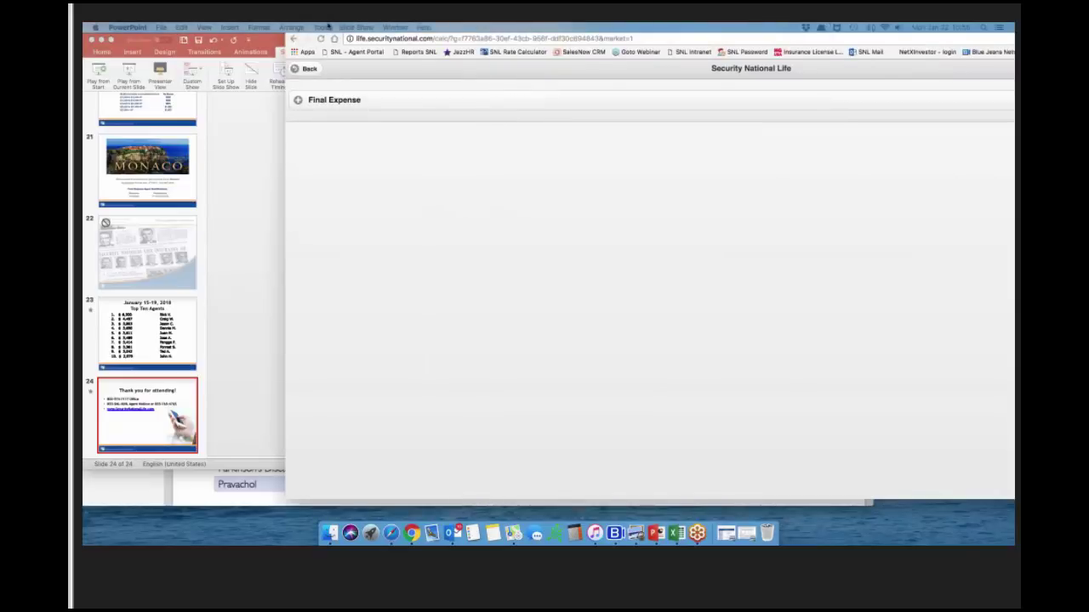
{"action": "left_click_drag", "start_coordinate": [327, 26], "coordinate": [136, 46]}
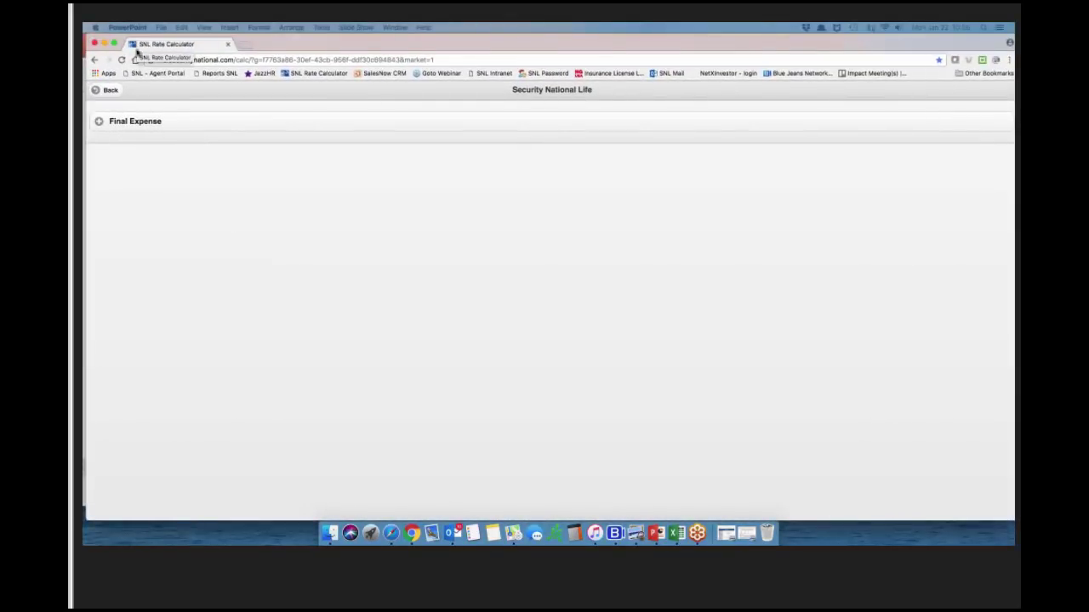
{"action": "left_click", "coordinate": [99, 122]}
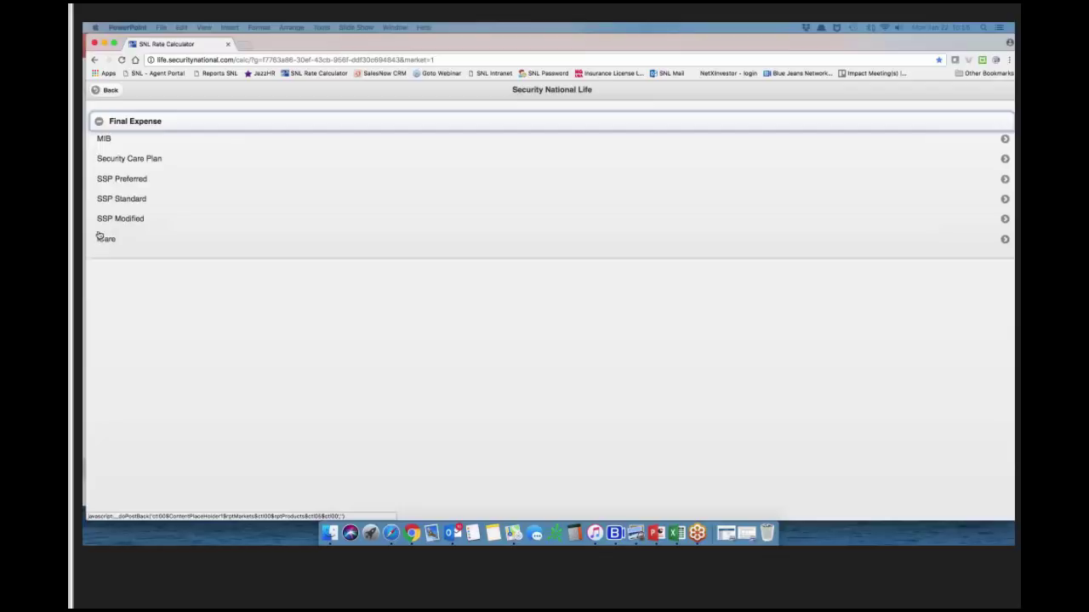
{"action": "left_click", "coordinate": [111, 179]}
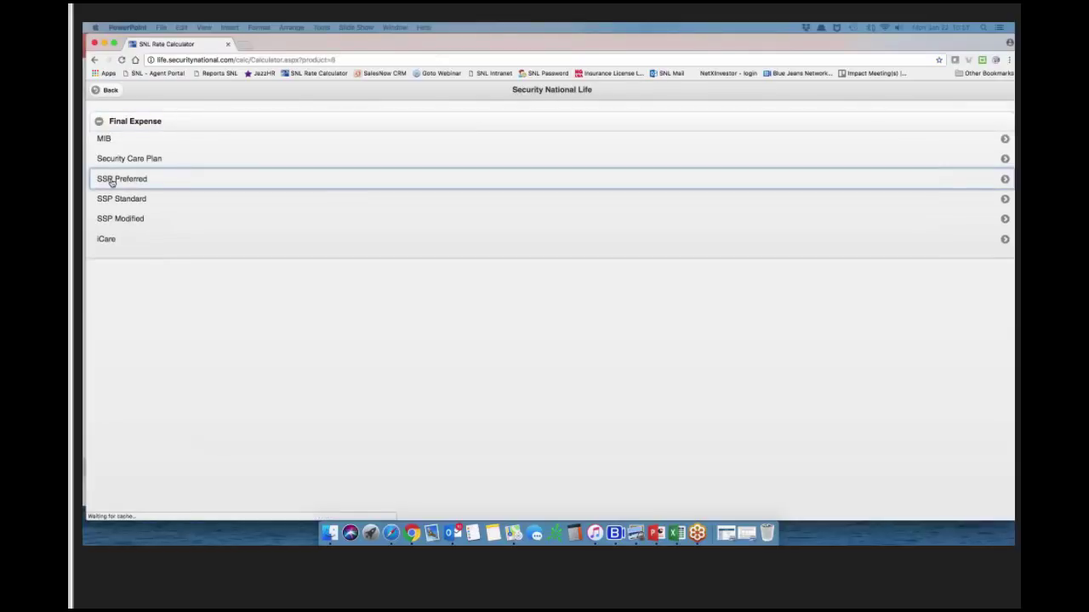
- Enter age 65 and a policy face amount of 10000 for the SSP Preferred quote
{"action": "left_click", "coordinate": [494, 141]}
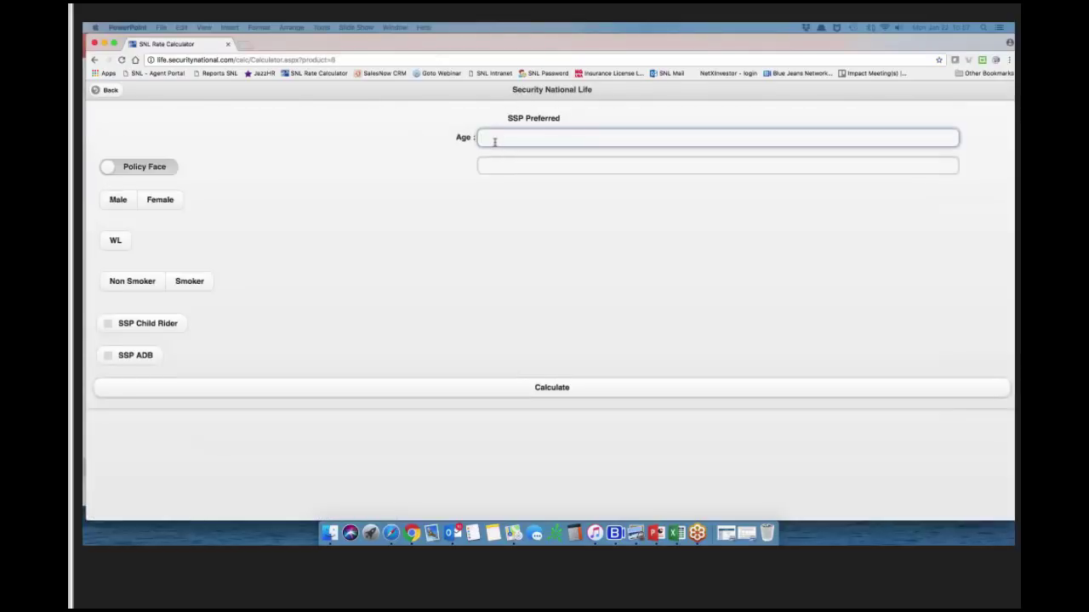
{"action": "type", "text": "65"}
{"action": "left_click", "coordinate": [504, 168]}
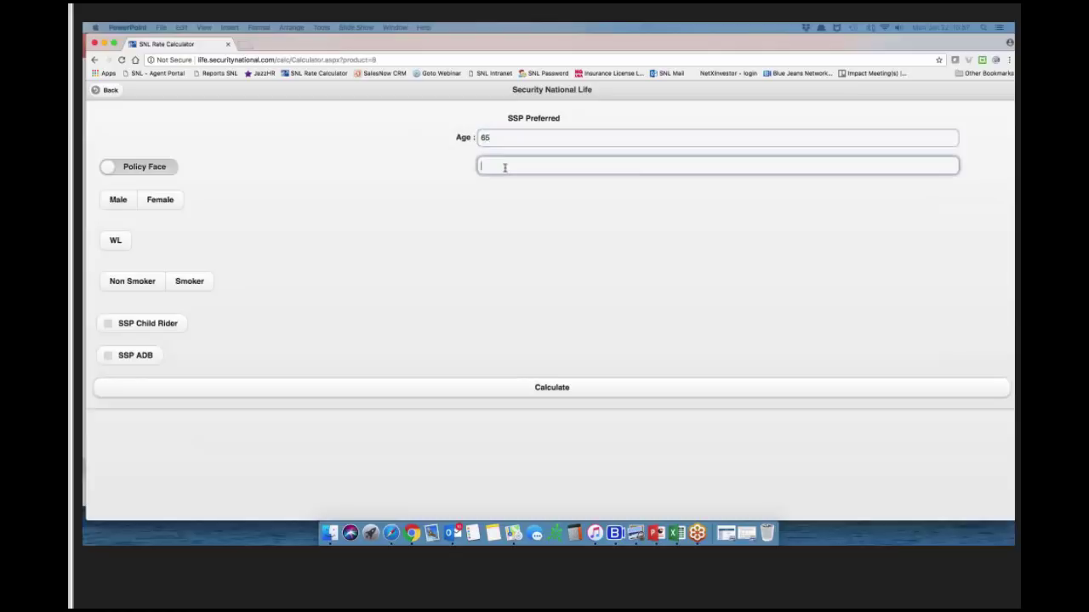
{"action": "type", "text": "1"}
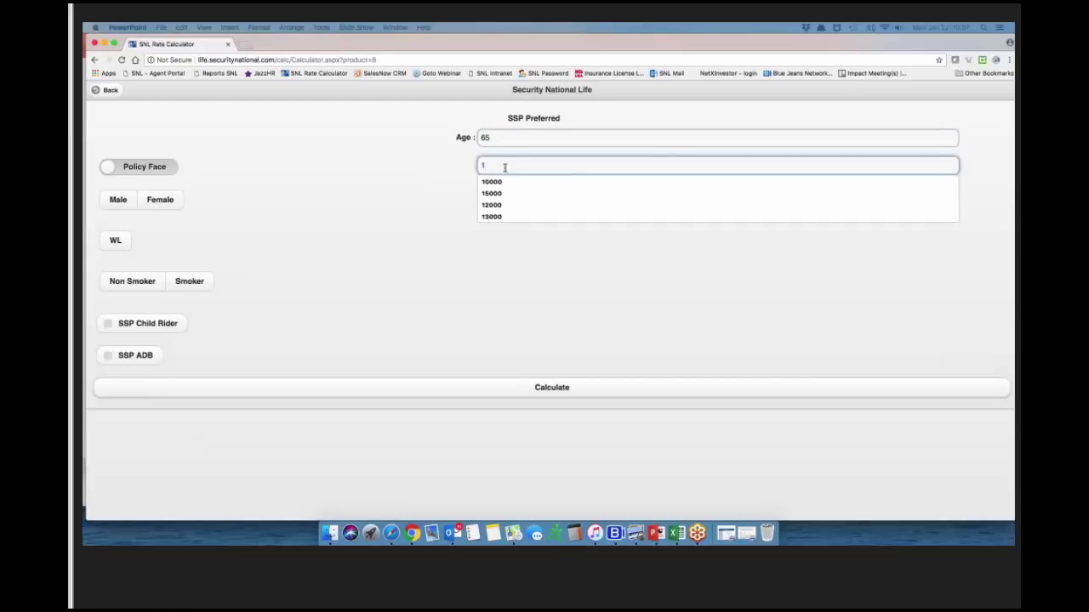
{"action": "type", "text": "0000"}
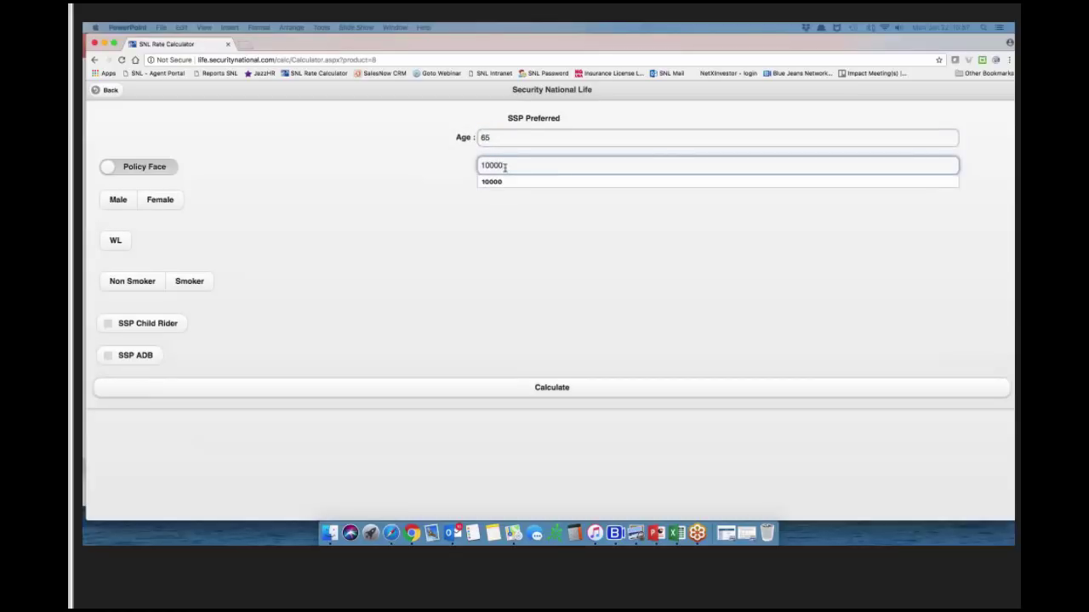
{"action": "left_click", "coordinate": [405, 209]}
- Calculate the premium for a female non-smoker with the WL plan and expand the Premium Layout breakdown
{"action": "left_click", "coordinate": [169, 201]}
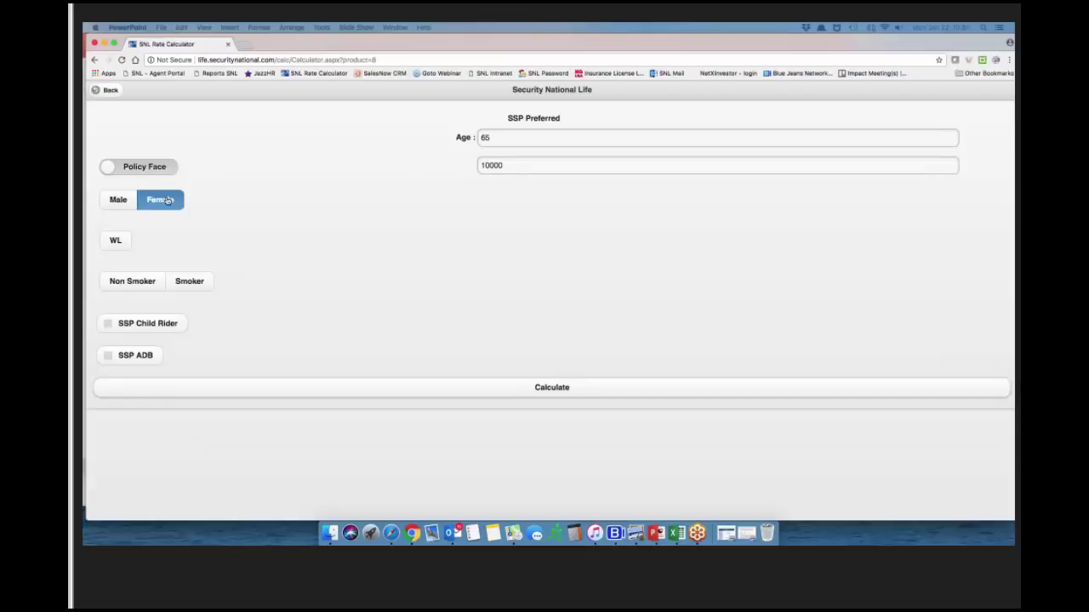
{"action": "left_click", "coordinate": [120, 241]}
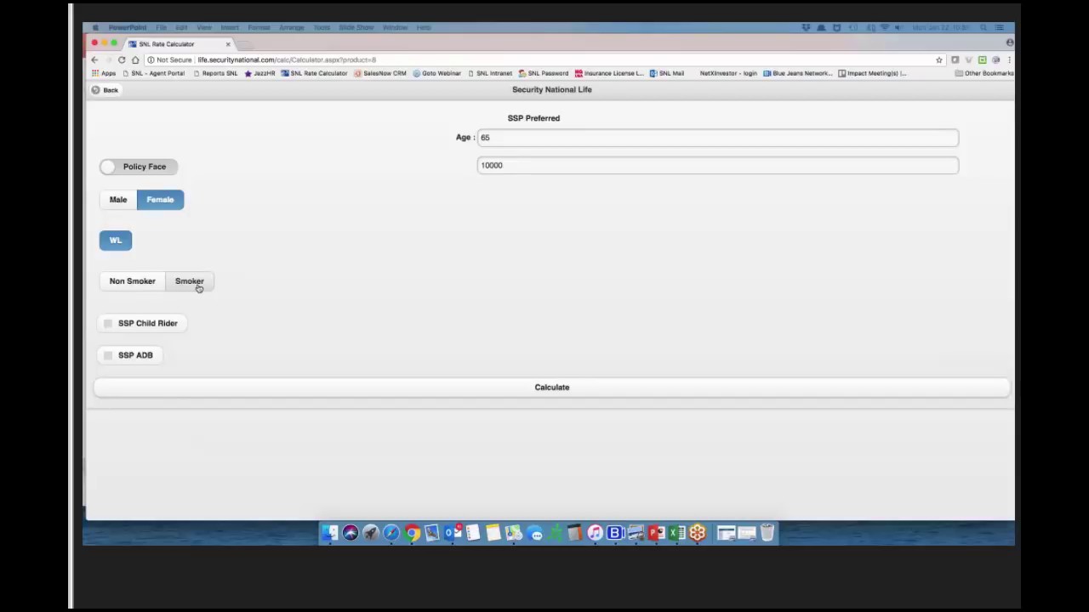
{"action": "left_click", "coordinate": [152, 289]}
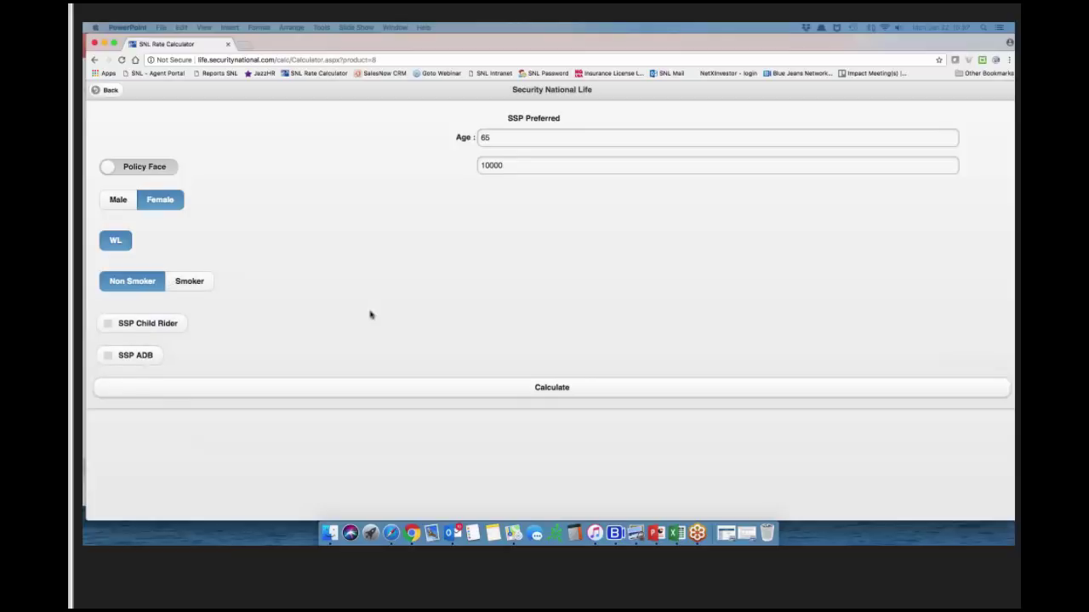
{"action": "left_click", "coordinate": [551, 388]}
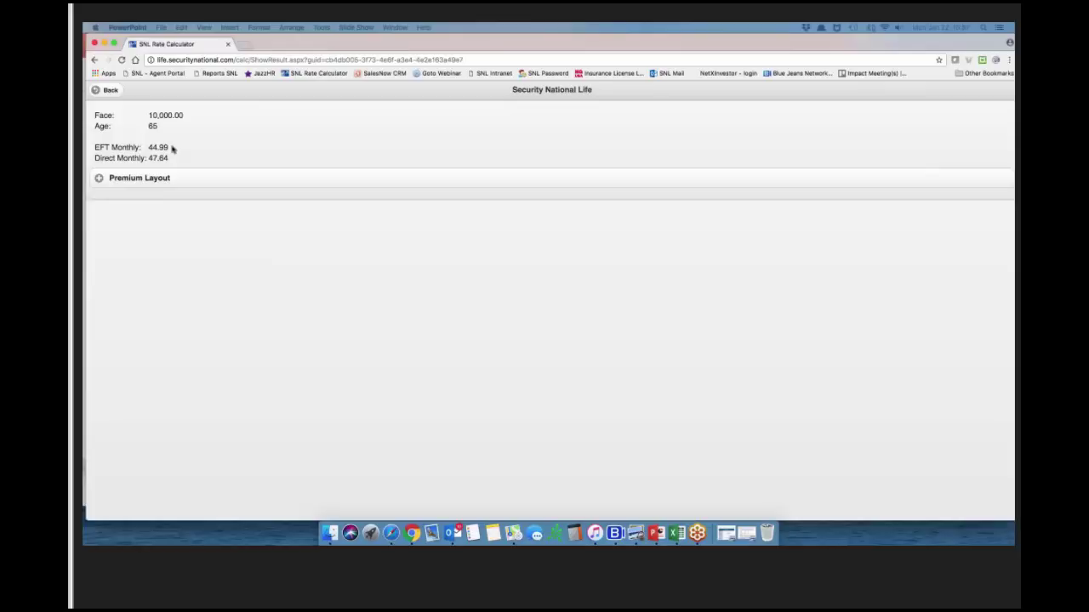
{"action": "left_click", "coordinate": [99, 181]}
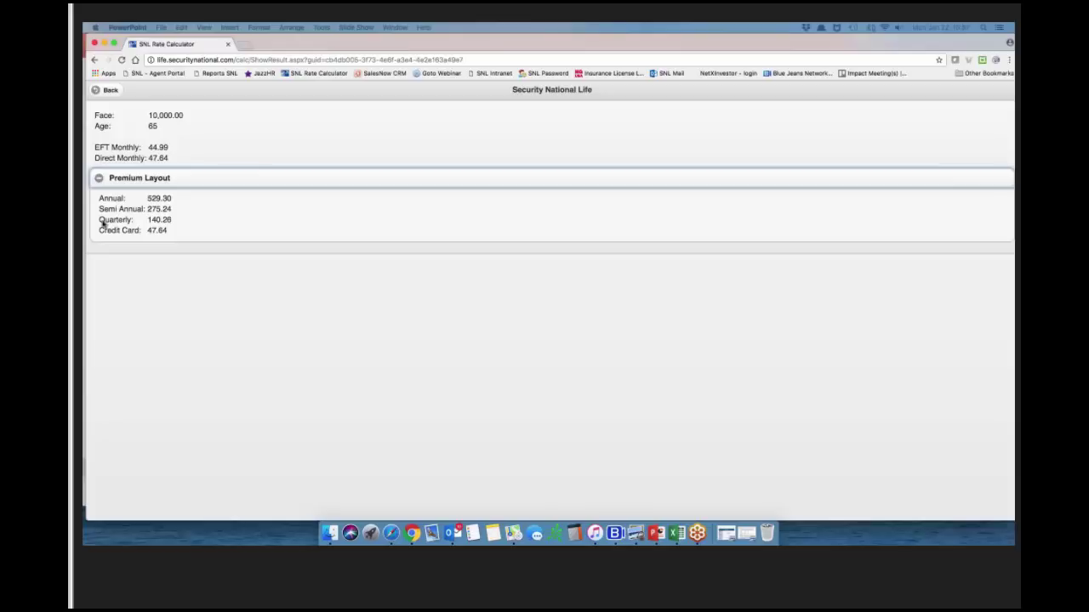
- Return to the quote form, add the SSP Child Rider with an amount of 10000 and recalculate the premium
{"action": "left_click", "coordinate": [110, 97]}
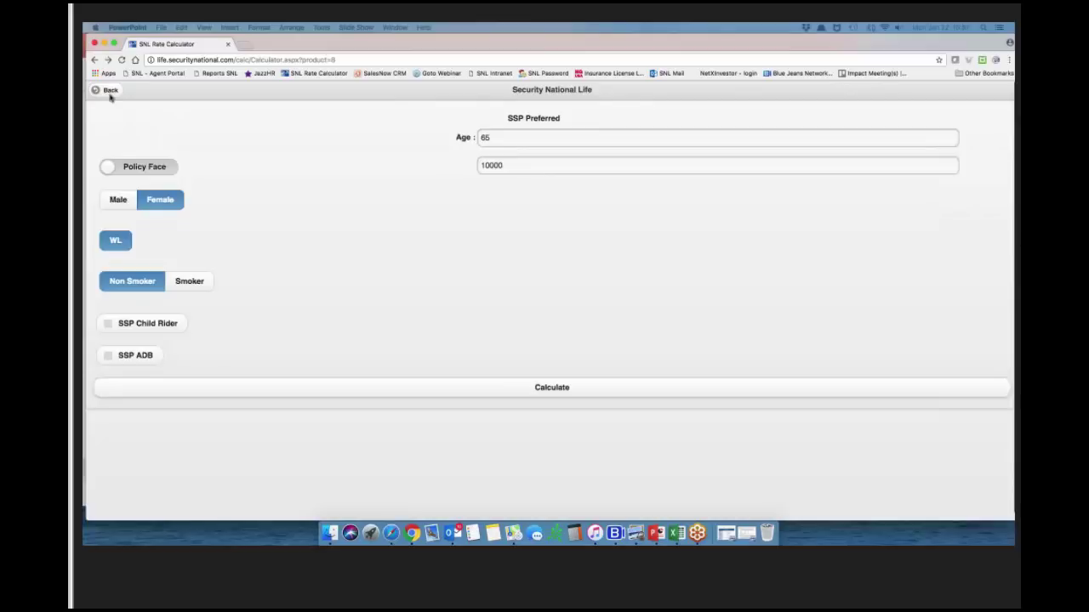
{"action": "left_click", "coordinate": [109, 326]}
{"action": "left_click", "coordinate": [126, 361]}
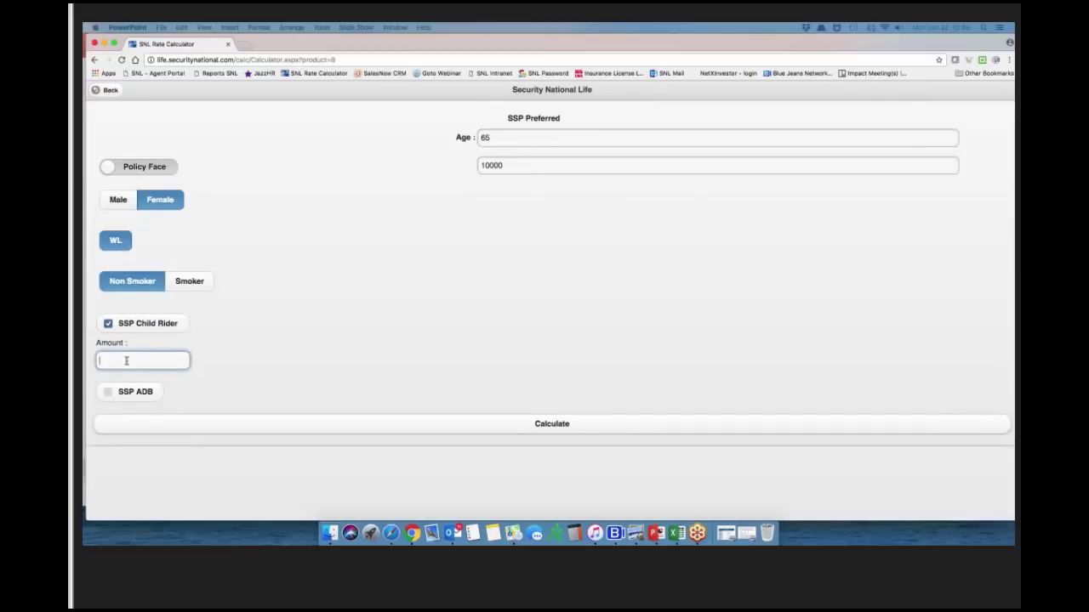
{"action": "type", "text": "100"}
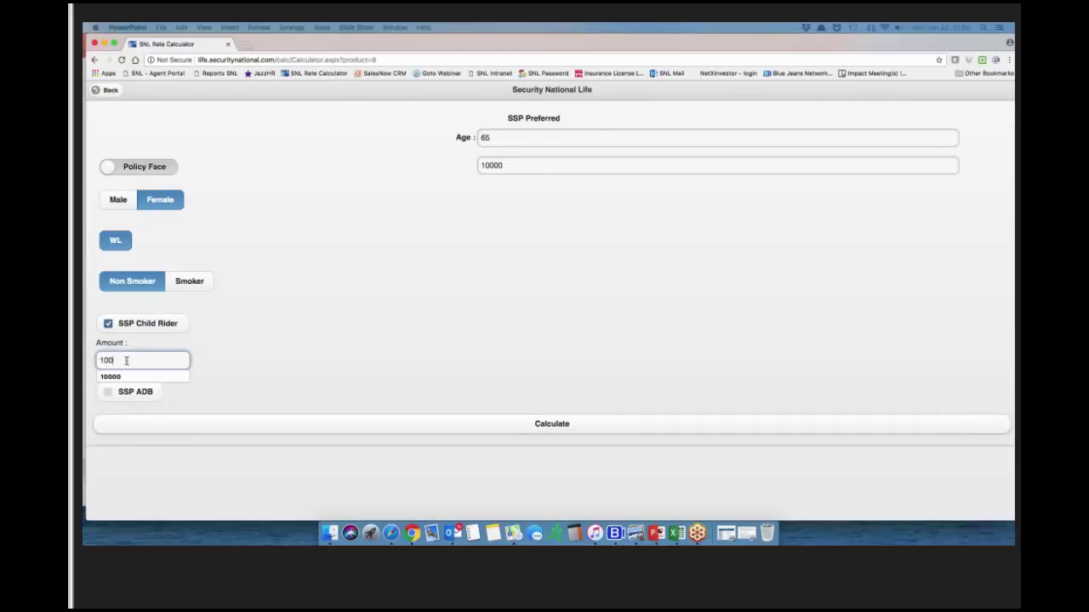
{"action": "type", "text": "00"}
{"action": "key", "text": "Tab"}
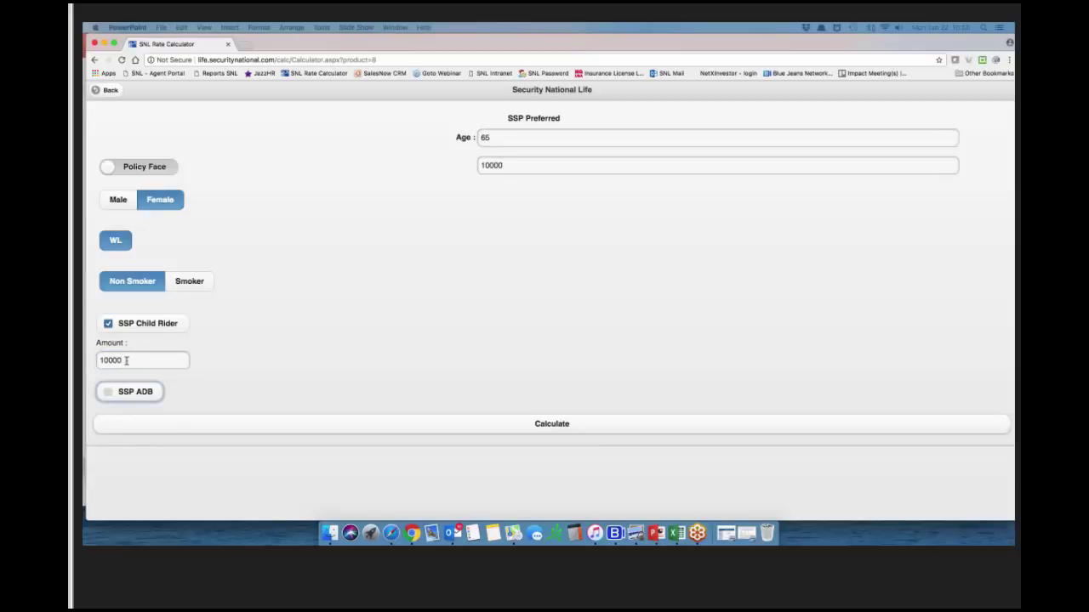
{"action": "left_click", "coordinate": [551, 423]}
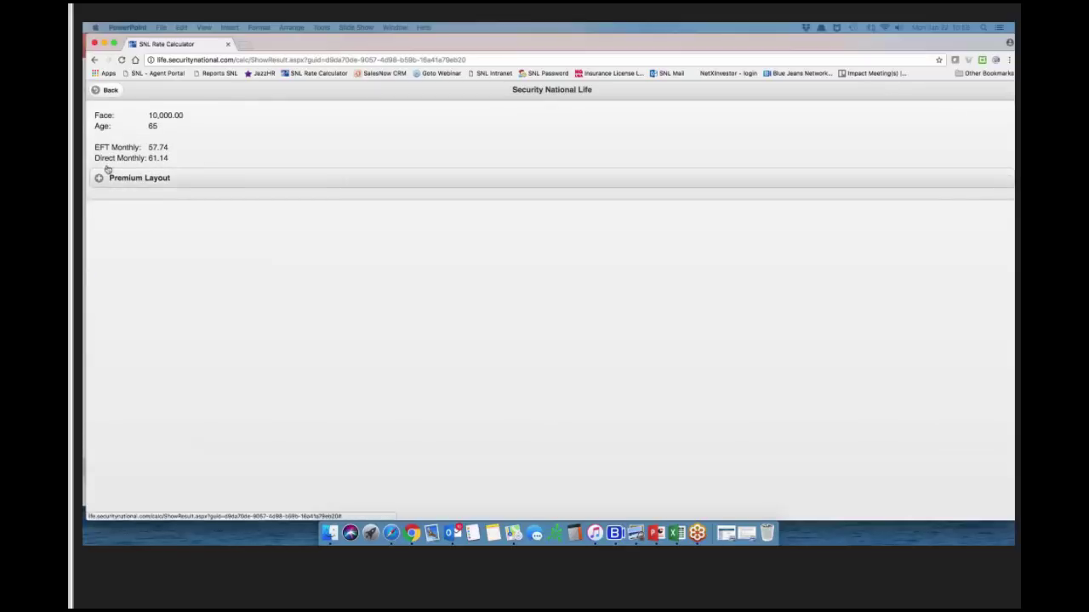
- Return to the quote form and try to calculate the premium for age 66 and face amount 10000 with the SSP Child Rider left selected
{"action": "left_click", "coordinate": [107, 91]}
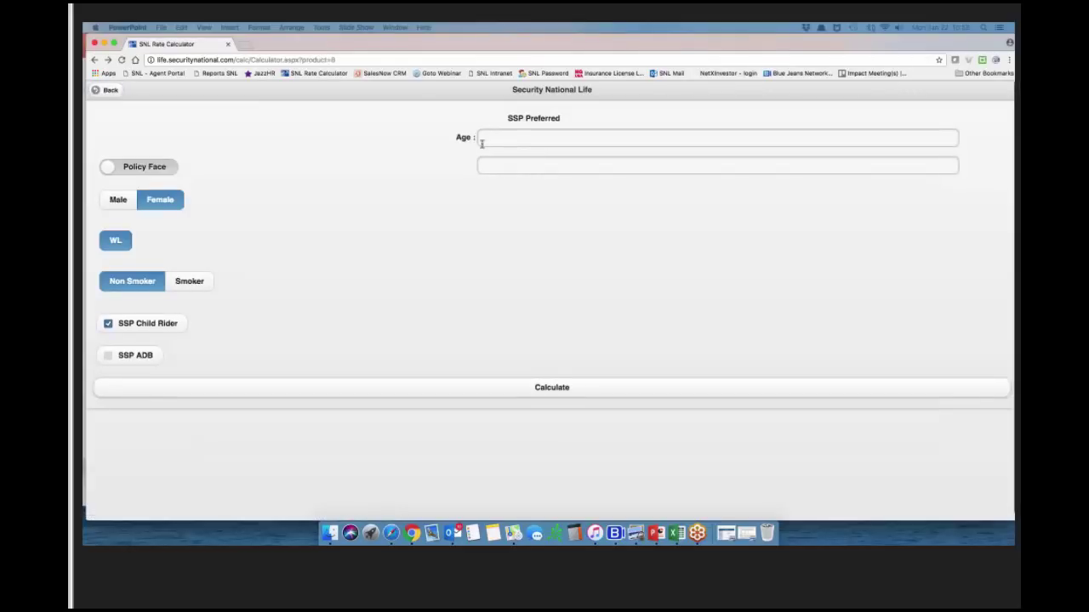
{"action": "left_click", "coordinate": [540, 145]}
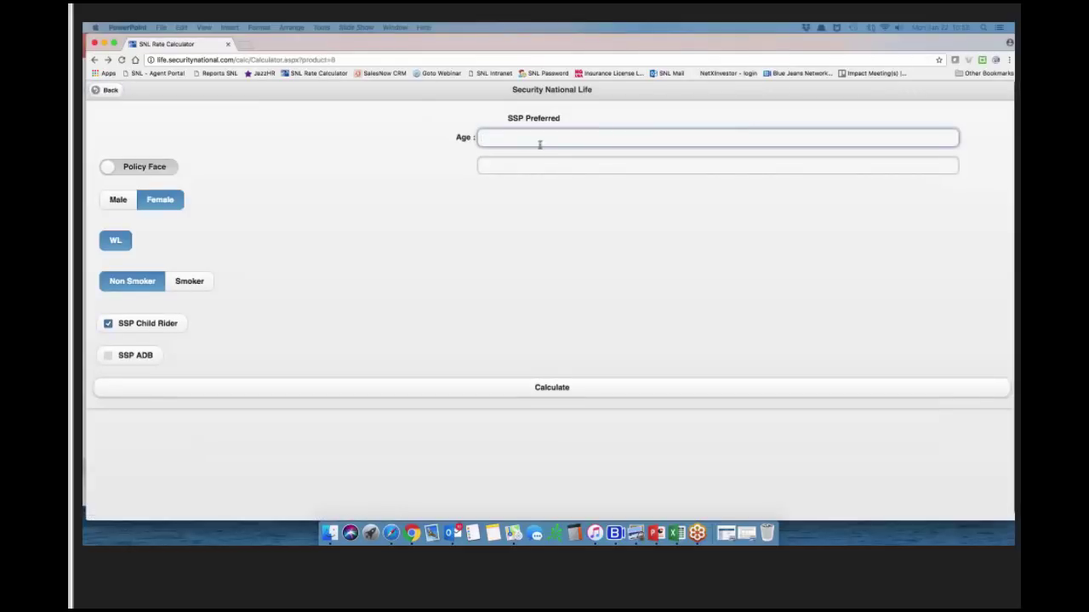
{"action": "type", "text": "66"}
{"action": "key", "text": "Tab"}
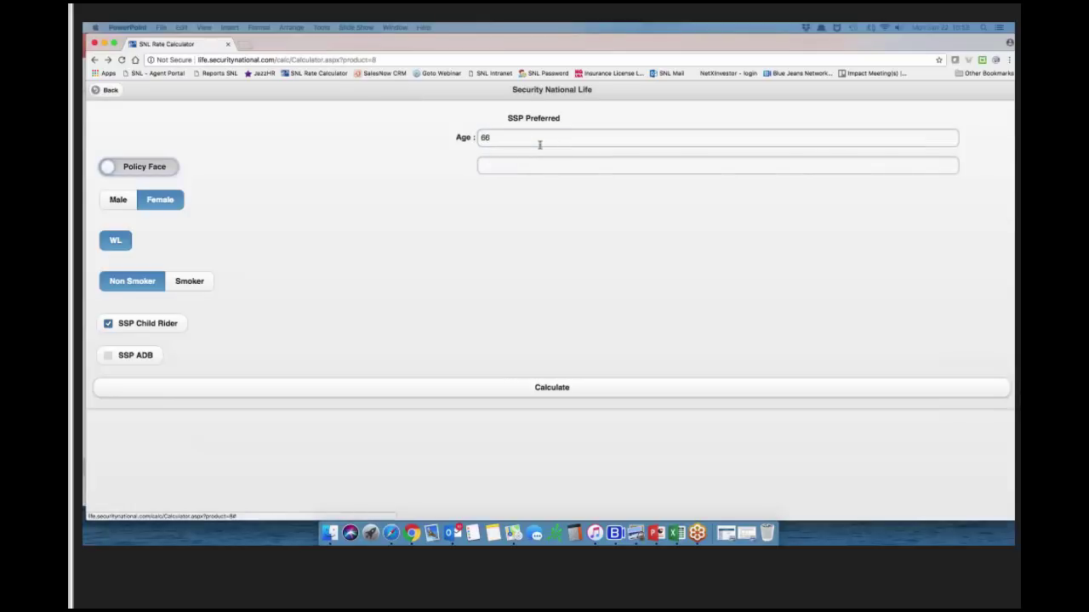
{"action": "left_click", "coordinate": [600, 164]}
{"action": "type", "text": "10000"}
{"action": "key", "text": "Tab"}
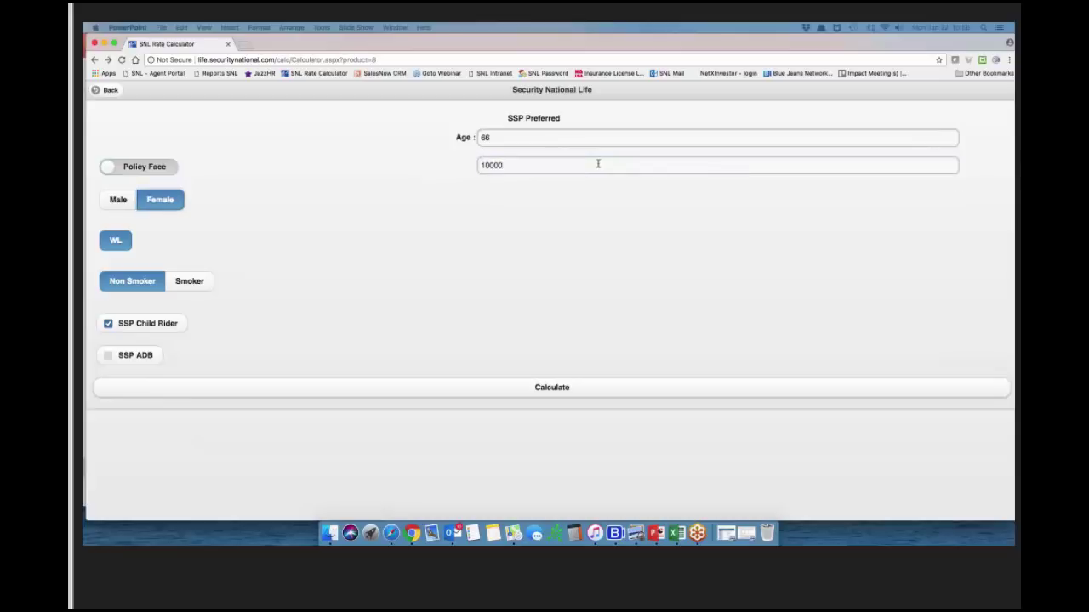
{"action": "left_click", "coordinate": [543, 388]}
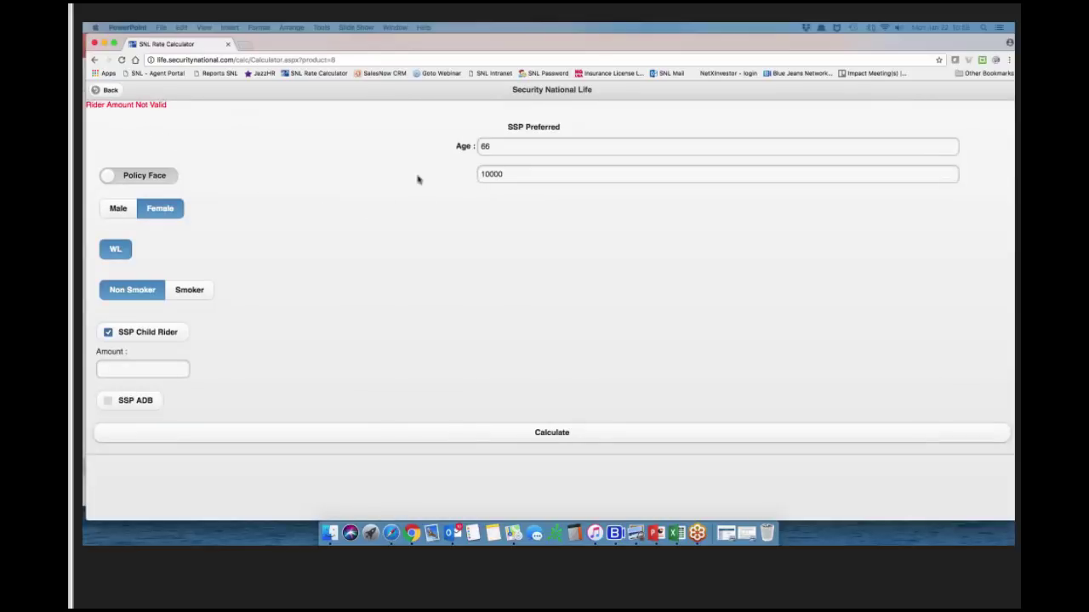
- Change the age on the SSP Preferred quote to 65
{"action": "left_click", "coordinate": [508, 146]}
{"action": "key", "text": "BackSpace"}
{"action": "type", "text": "5"}
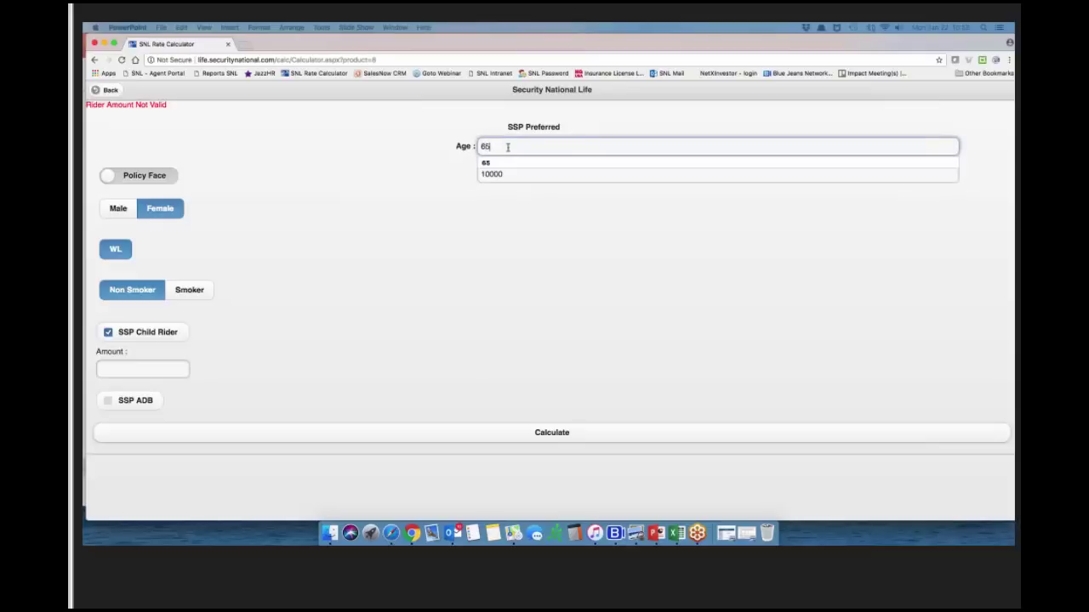
{"action": "left_click", "coordinate": [472, 234]}
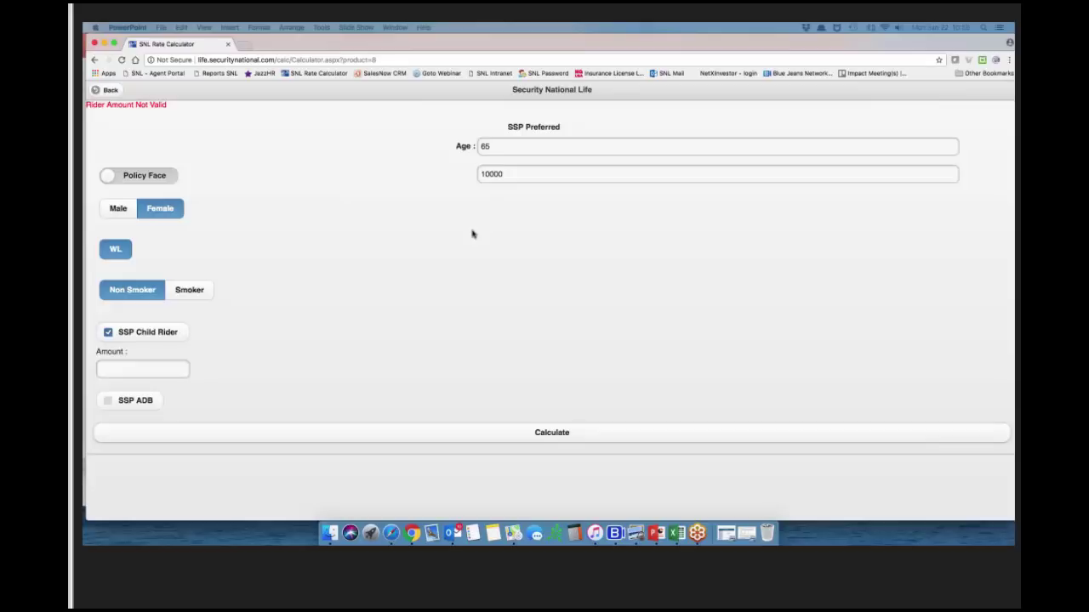
- Replace the SSP Child Rider with the SSP ADB rider, set its amount to 10000 and calculate the premium
{"action": "left_click", "coordinate": [110, 333]}
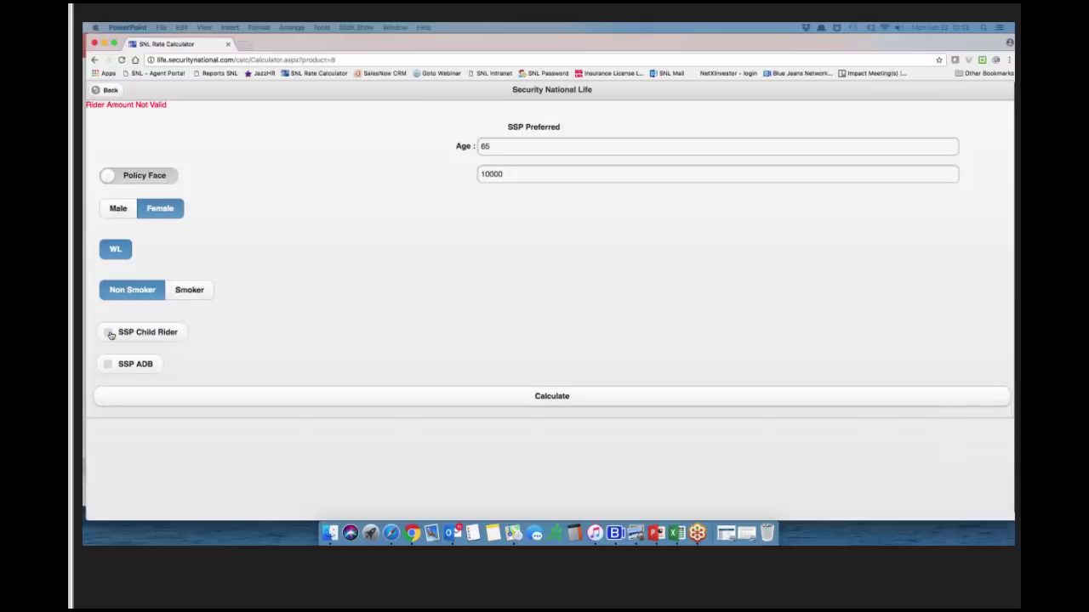
{"action": "left_click", "coordinate": [108, 364]}
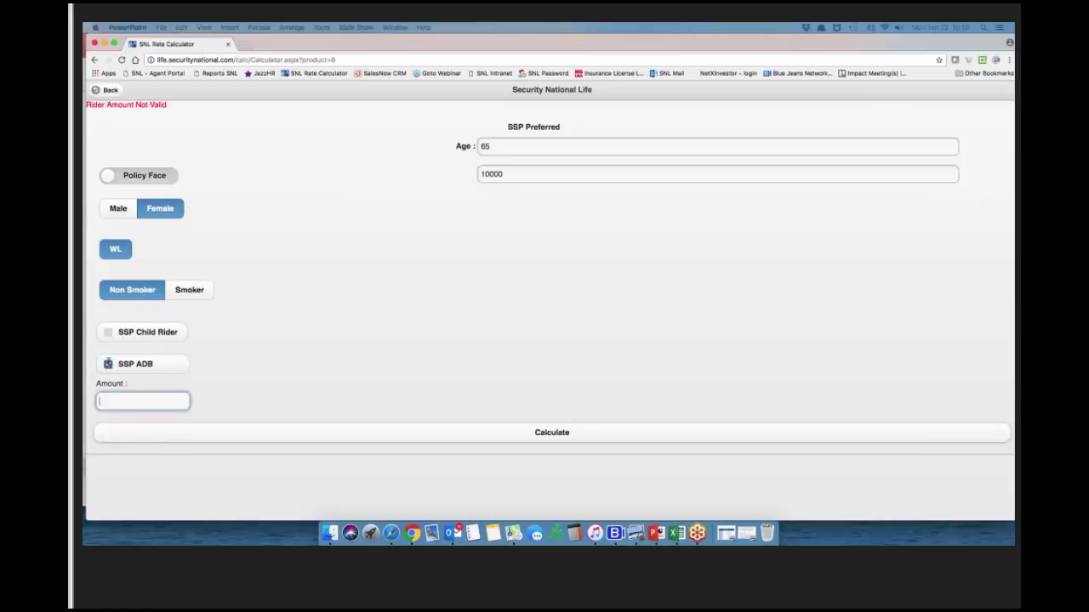
{"action": "type", "text": "10000"}
{"action": "key", "text": "Tab"}
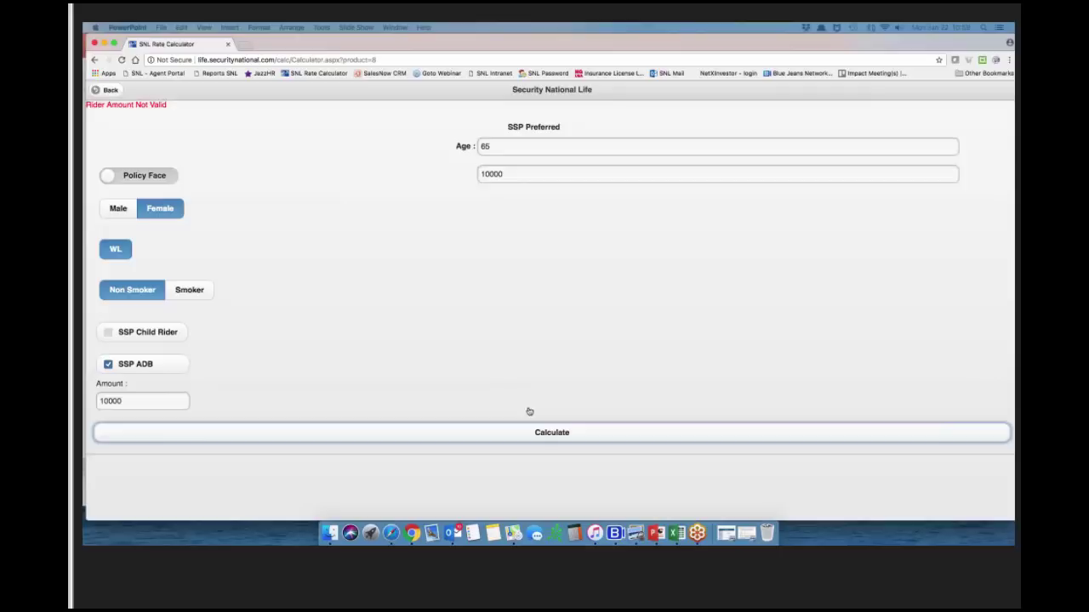
{"action": "left_click", "coordinate": [551, 433]}
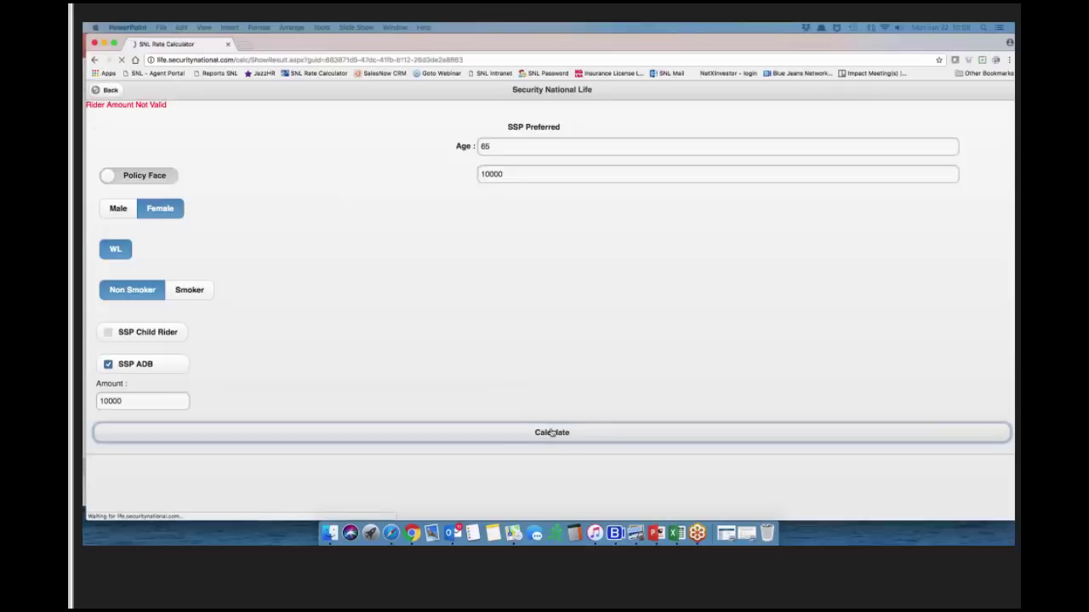